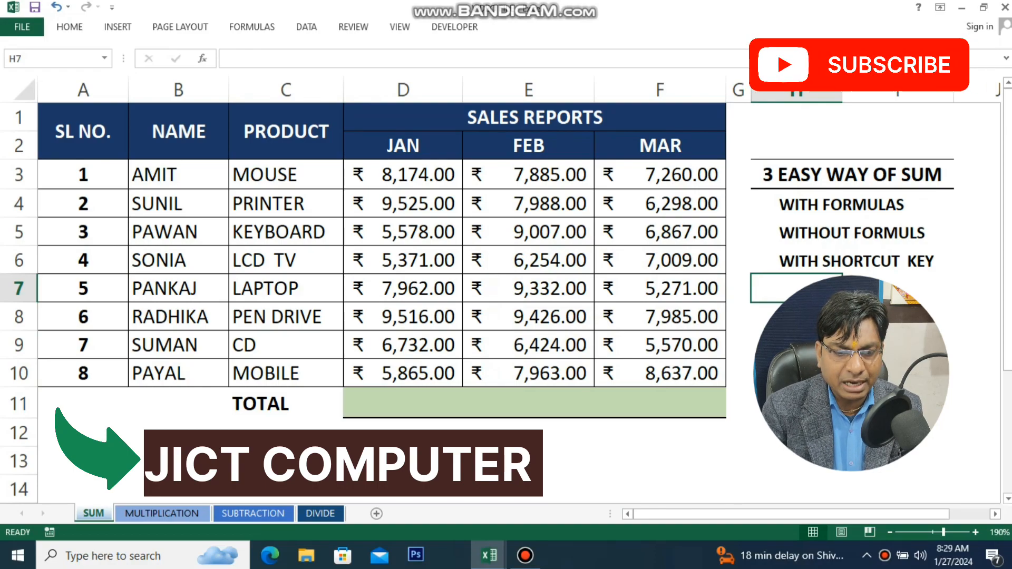
# Examine the list of three ways to sum beside the sales table: with formulas, without formulas and with a shortcut key.
pyautogui.hotkey('ctrl', 'Home')
pyautogui.press('Right')
pyautogui.press('Right')
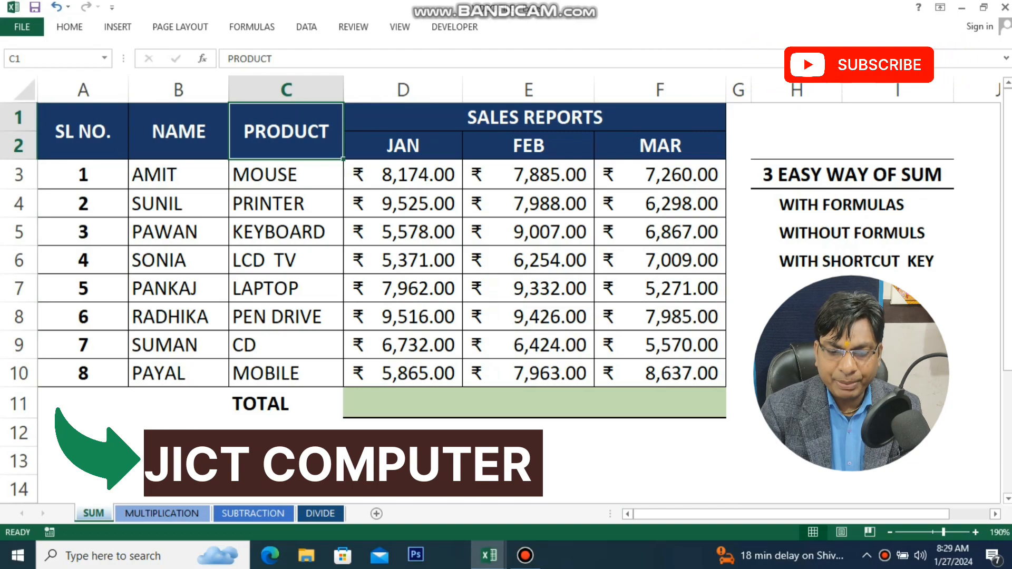
pyautogui.click(801, 205)
pyautogui.click(885, 205)
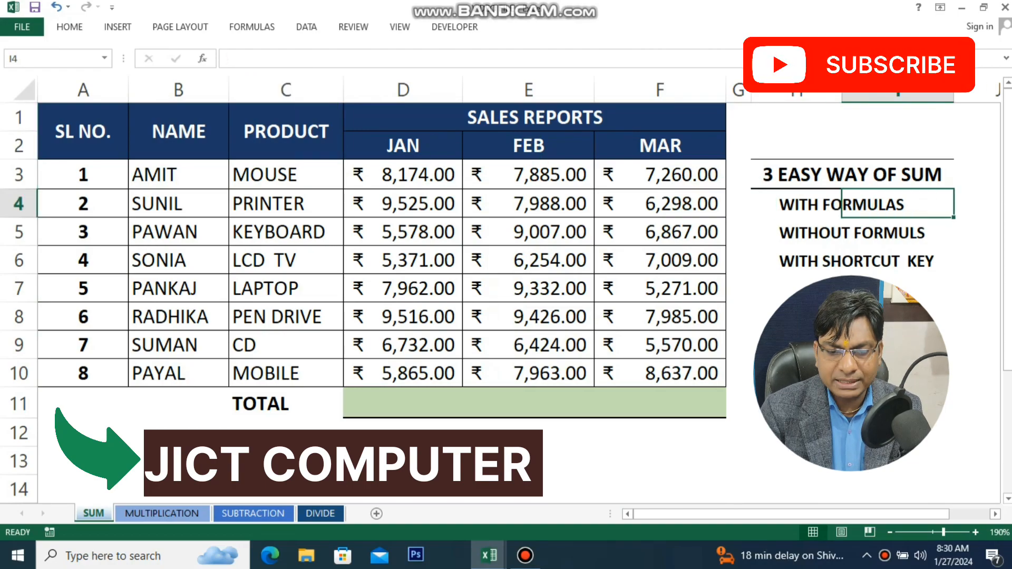
pyautogui.moveTo(796, 205); pyautogui.dragTo(891, 204)
pyautogui.click(801, 233)
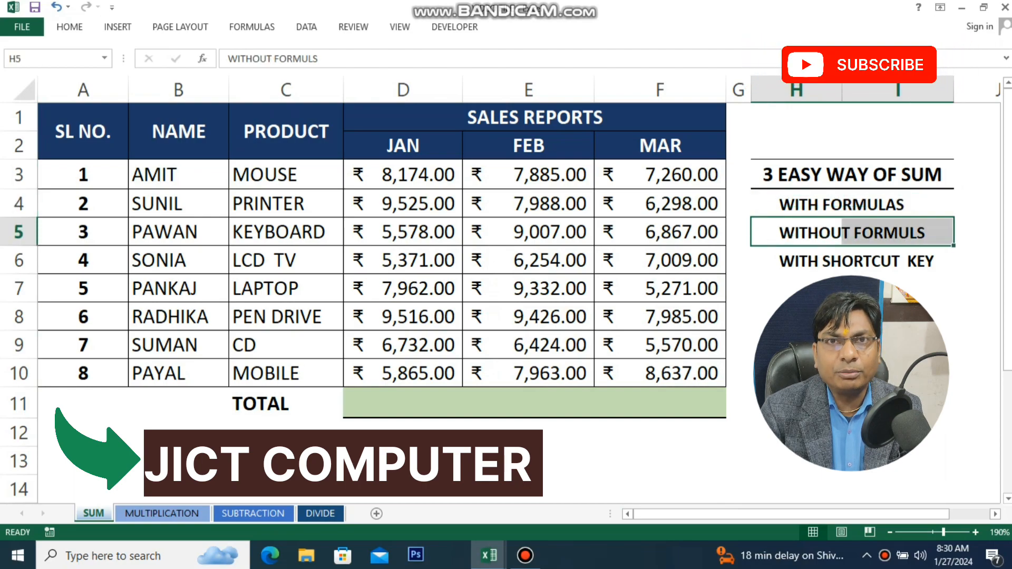
pyautogui.click(796, 288)
pyautogui.moveTo(796, 261); pyautogui.dragTo(898, 260)
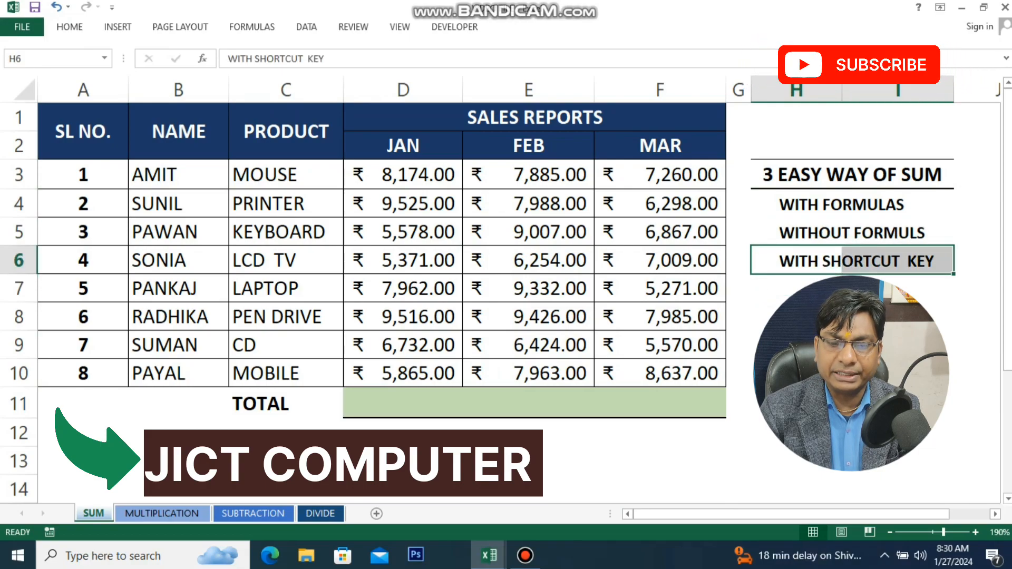
pyautogui.click(898, 317)
# Total the January sales in cell D11 with the formula =SUM(D3:D10).
pyautogui.click(403, 403)
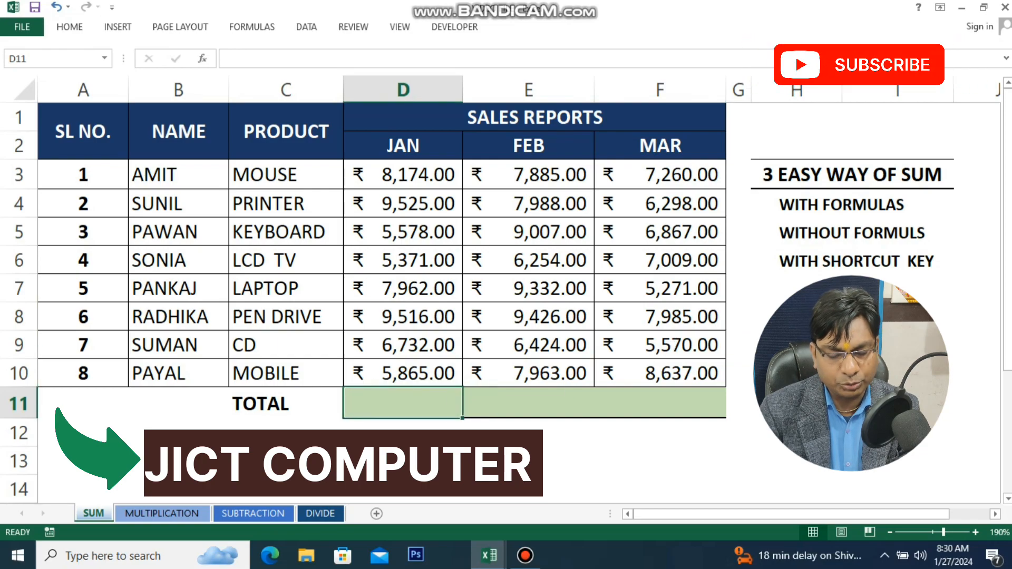
pyautogui.write('=')
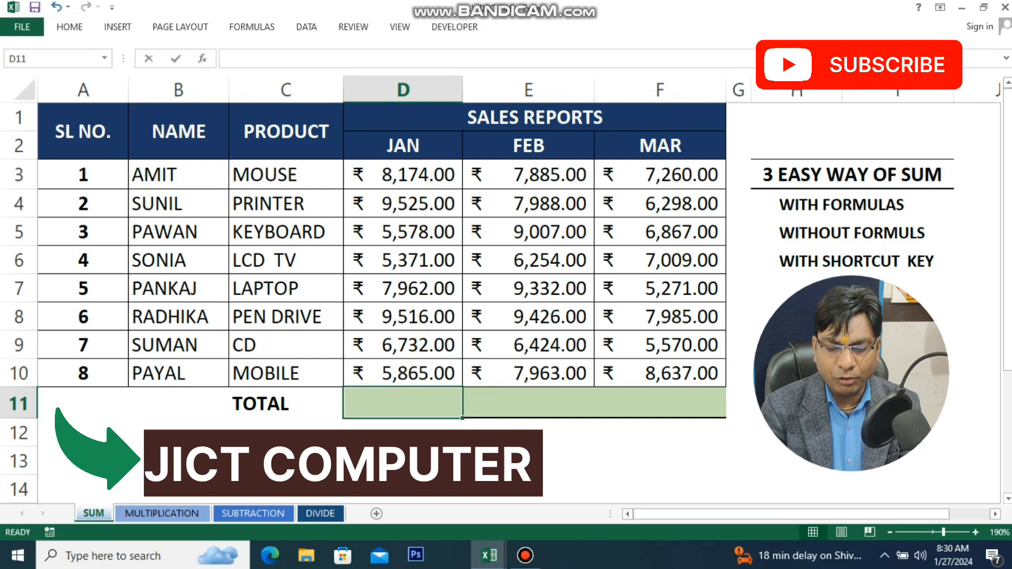
pyautogui.write('=SUM(')
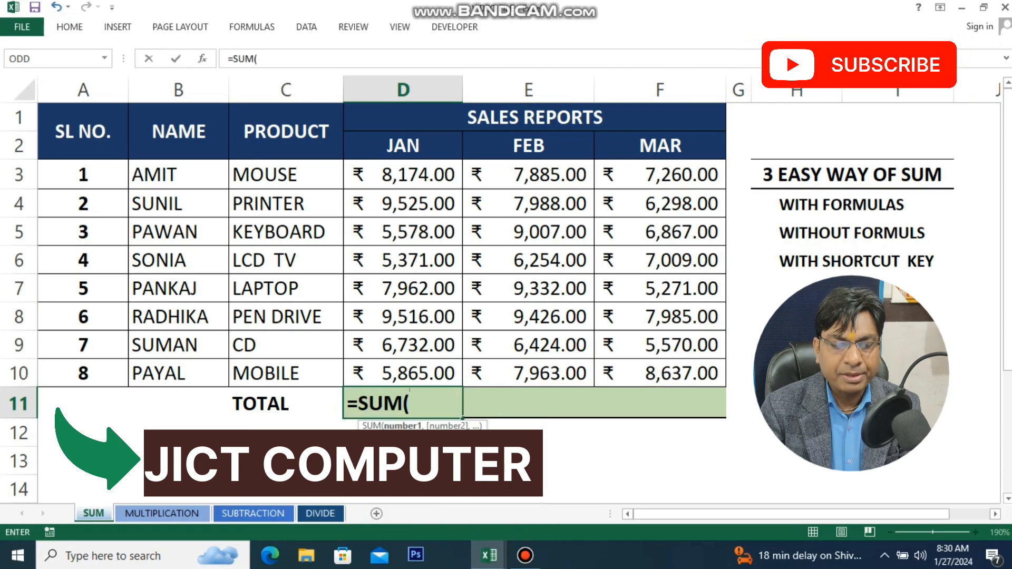
pyautogui.moveTo(403, 174); pyautogui.dragTo(403, 374)
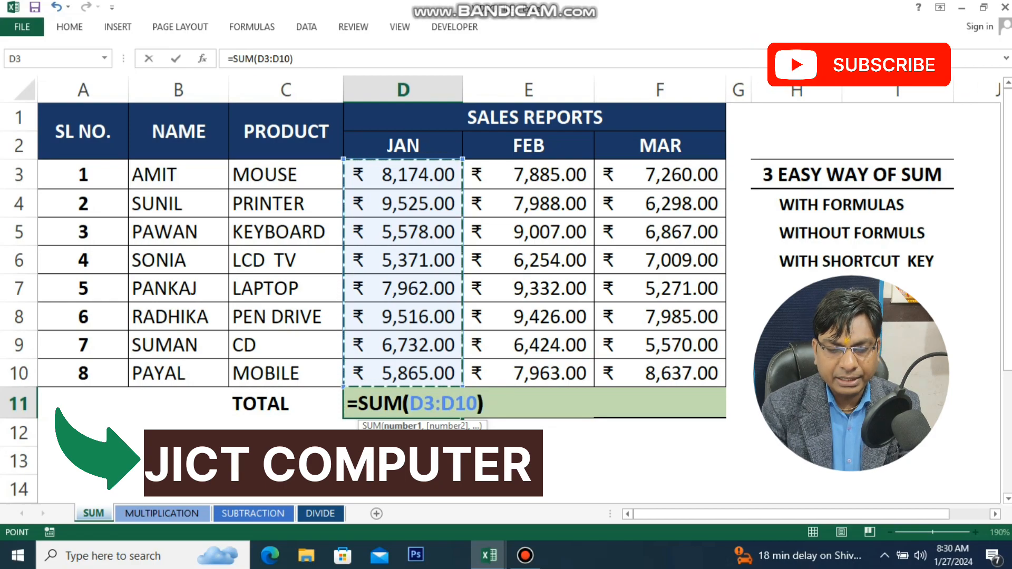
pyautogui.press('Return')
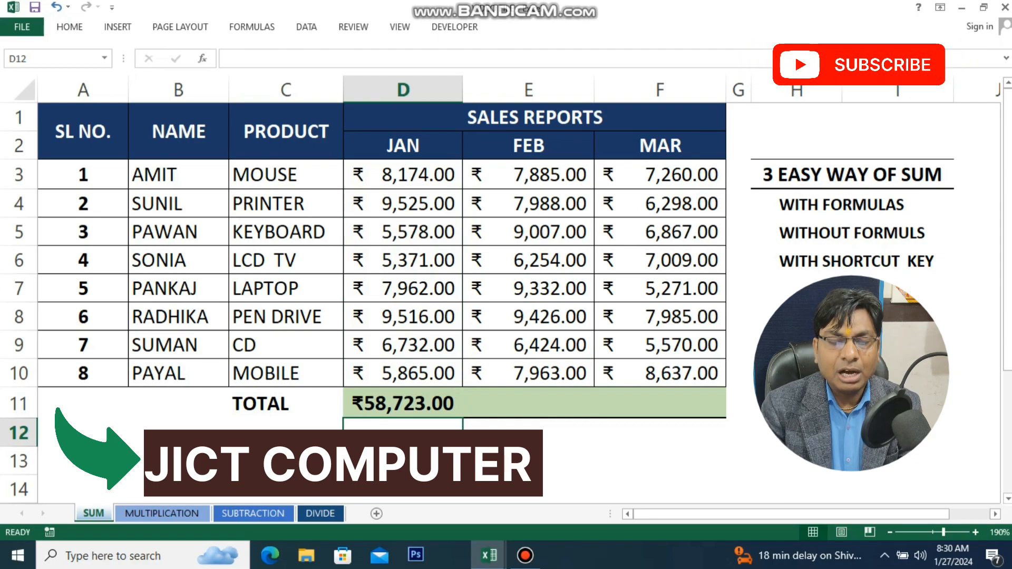
# Fill the January total formula from D11 across to the February and March totals in E11:F11.
pyautogui.press('Up')
pyautogui.hotkey('shift', 'Right')
pyautogui.hotkey('shift', 'Right')
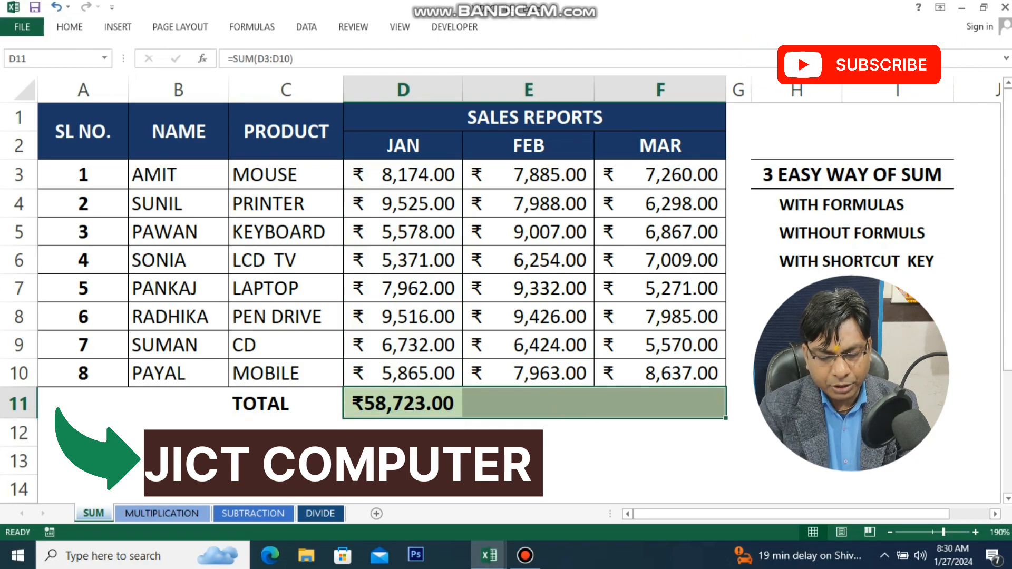
pyautogui.hotkey('ctrl', 'r')
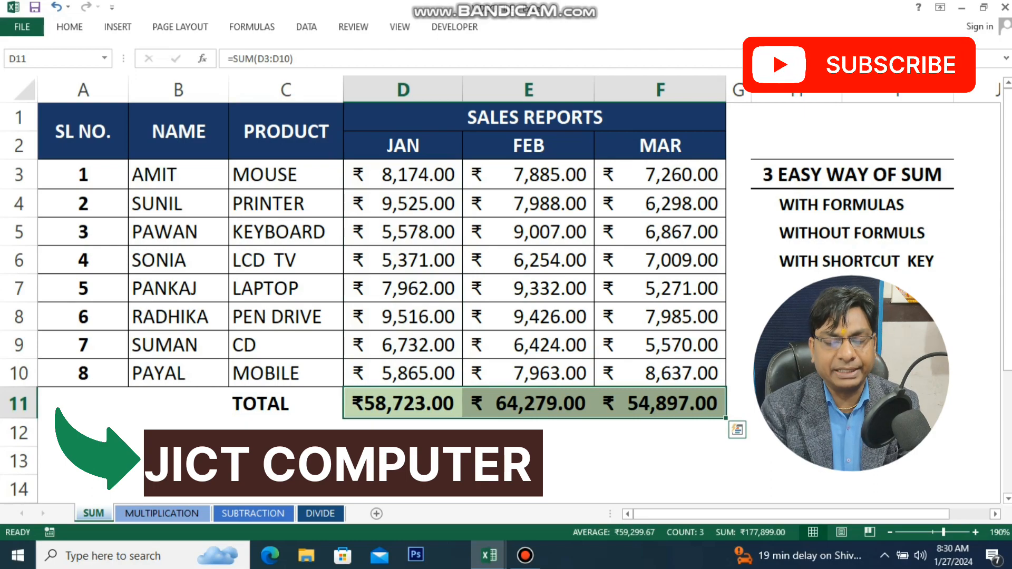
# Clear the February and March totals in E11:F11.
pyautogui.click(528, 433)
pyautogui.moveTo(529, 404); pyautogui.dragTo(660, 403)
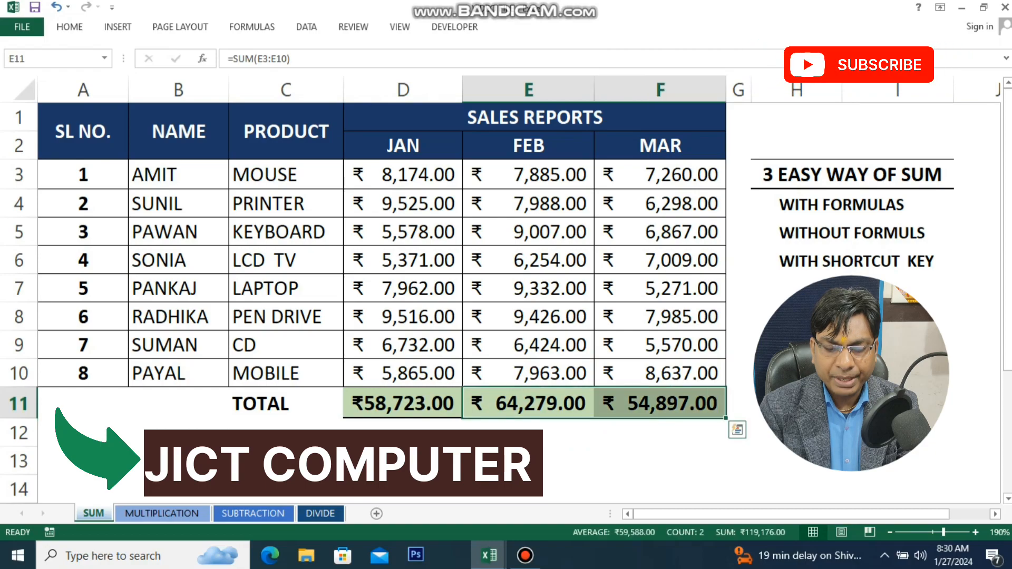
pyautogui.press('Delete')
# Copy the January total formula in D11 and paste it into E11:F11.
pyautogui.click(403, 461)
pyautogui.click(403, 404)
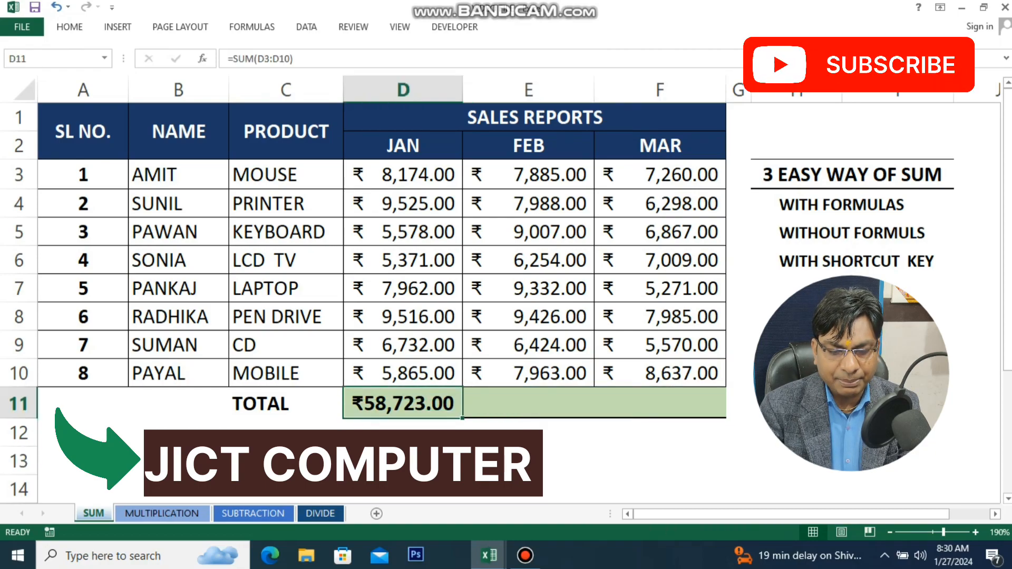
pyautogui.hotkey('ctrl', 'c')
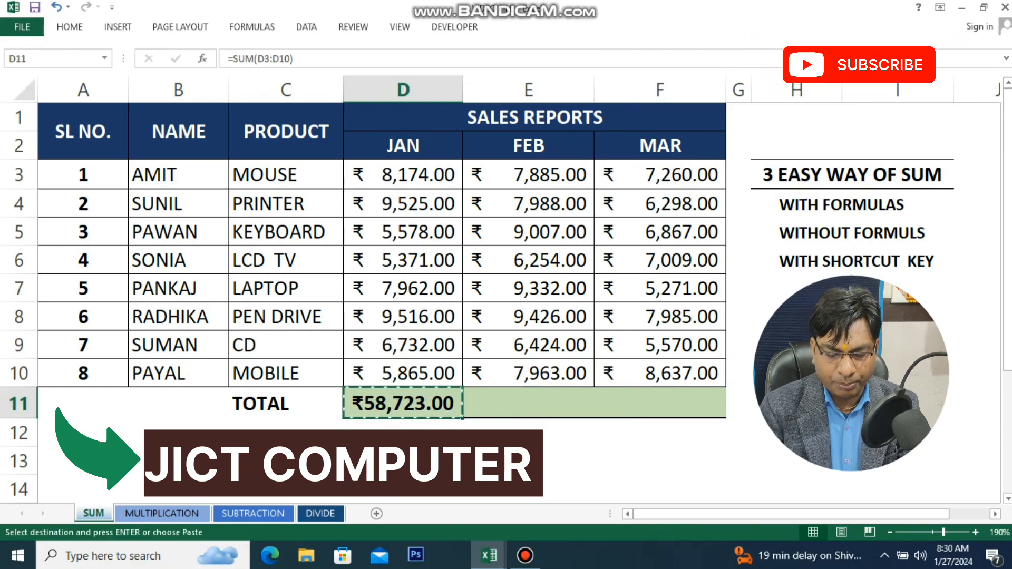
pyautogui.moveTo(528, 404); pyautogui.dragTo(660, 404)
pyautogui.hotkey('ctrl', 'v')
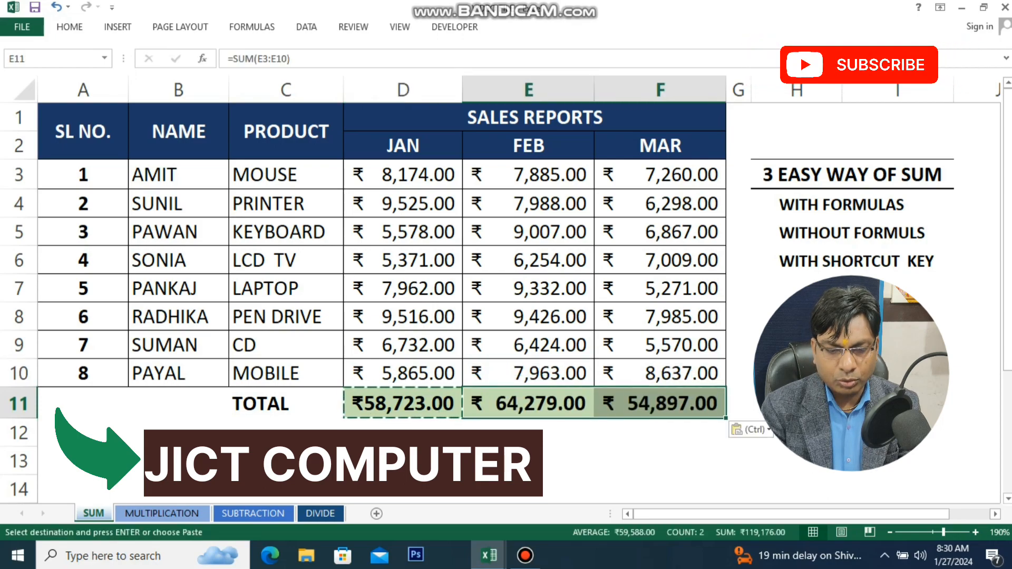
pyautogui.click(660, 433)
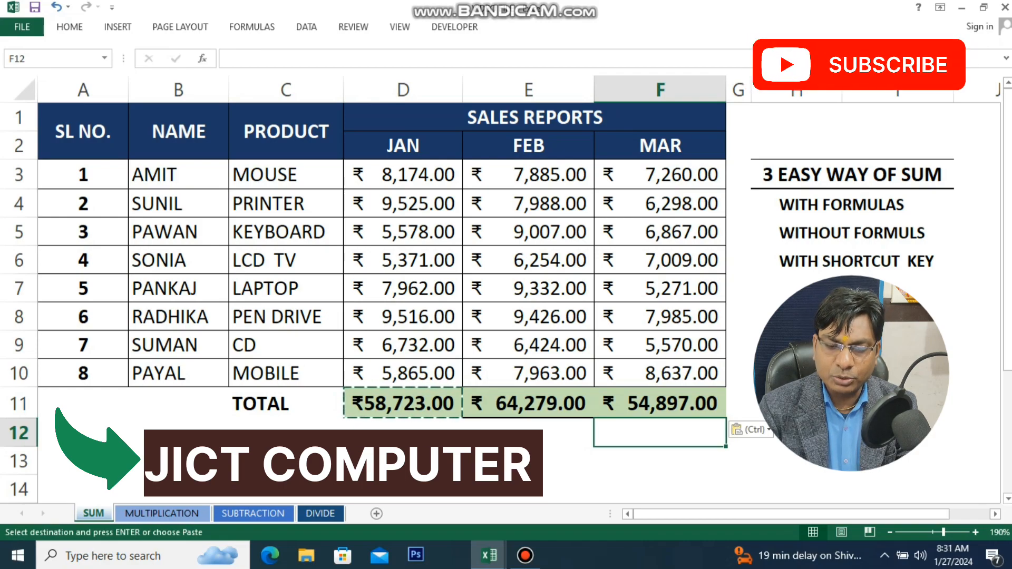
# Clear the totals in D11:F11 and apply AutoSum to the January to March sales in D3:F10.
pyautogui.moveTo(403, 404); pyautogui.dragTo(660, 404)
pyautogui.press('Delete')
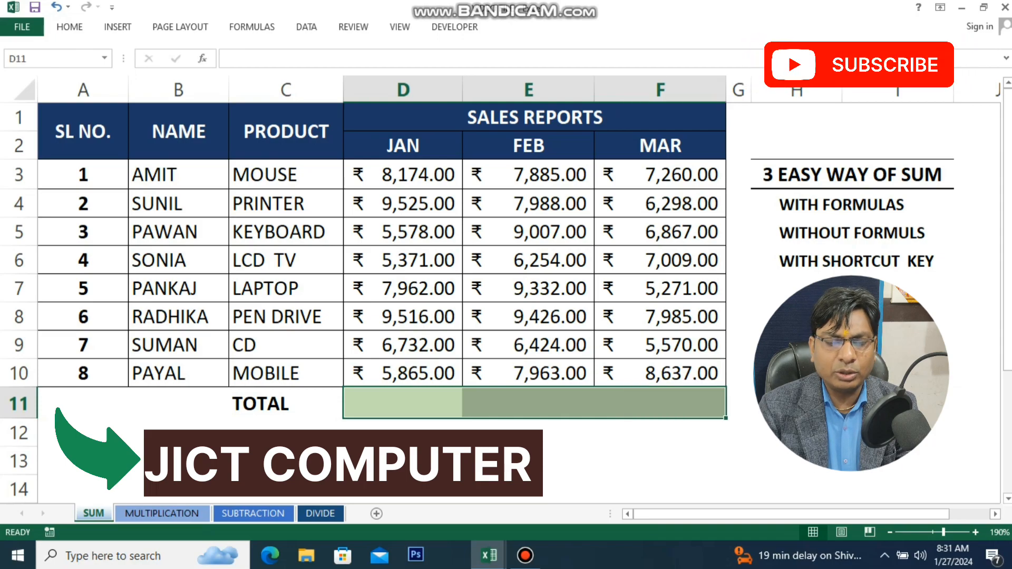
pyautogui.moveTo(403, 174); pyautogui.dragTo(661, 373)
pyautogui.click(69, 26)
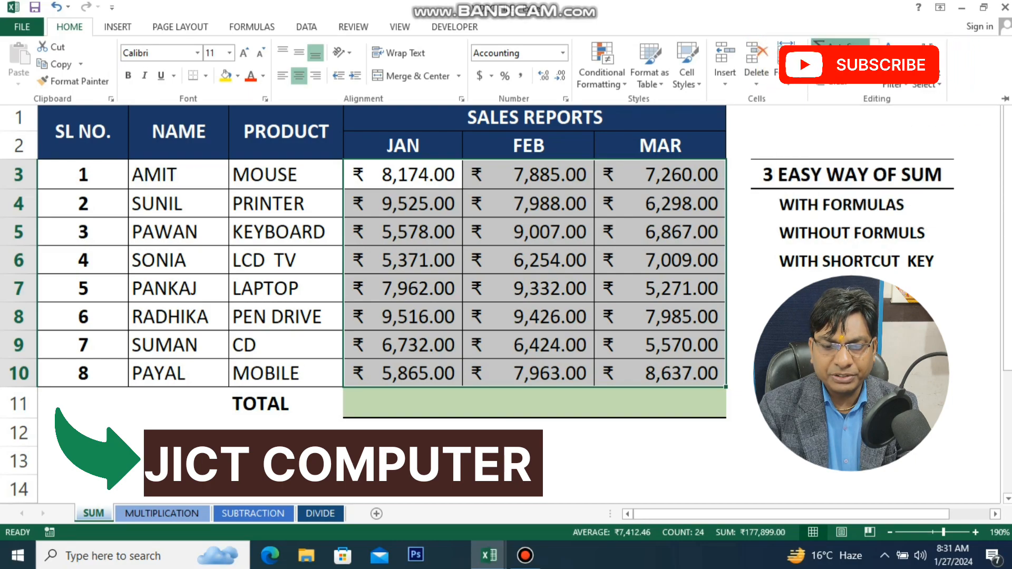
pyautogui.hotkey('alt', '=')
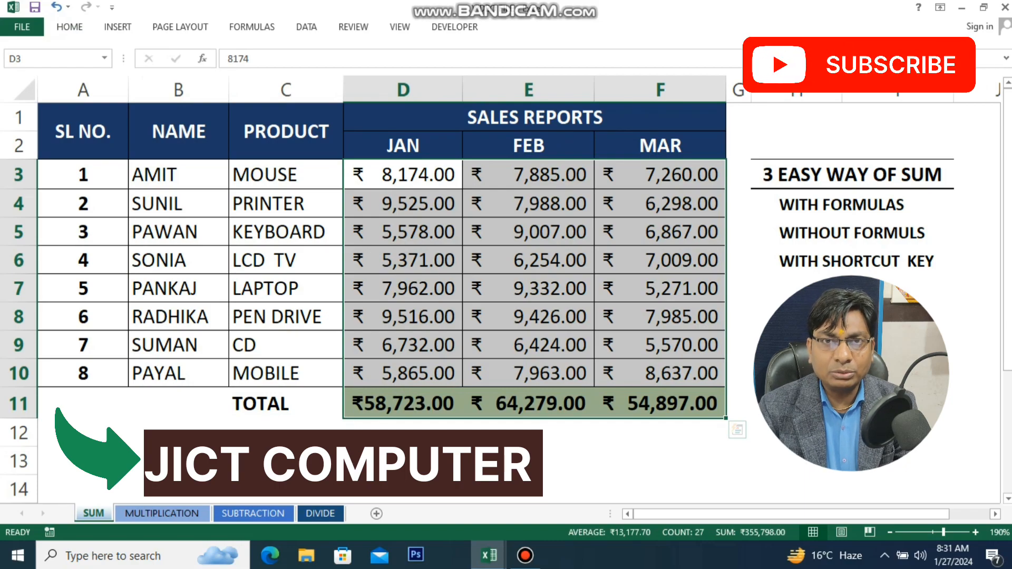
# Delete the January to March totals in D11:F11.
pyautogui.hotkey('ctrl', 'Down')
pyautogui.hotkey('shift', 'Right')
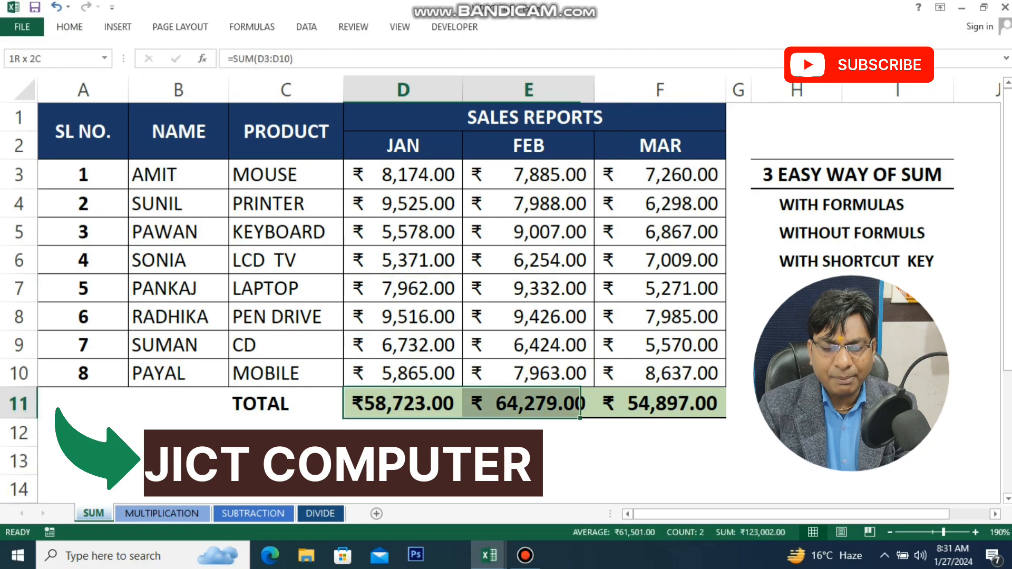
pyautogui.hotkey('shift', 'Right')
pyautogui.press('Delete')
pyautogui.press('Down')
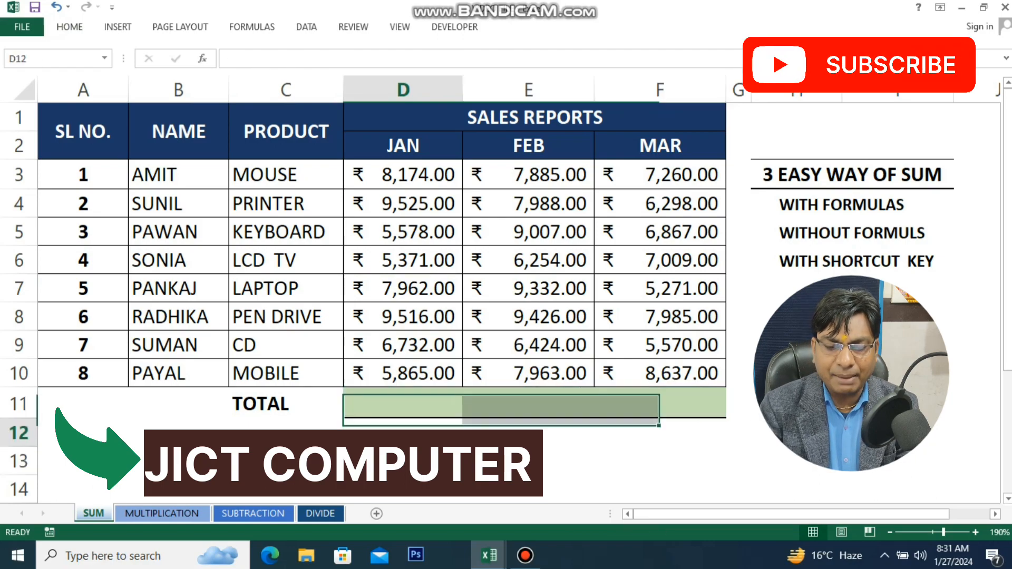
# Apply AutoSum to the empty total cells D11:F11 for January, February and March.
pyautogui.press('Up')
pyautogui.hotkey('shift', 'Right')
pyautogui.hotkey('shift', 'Right')
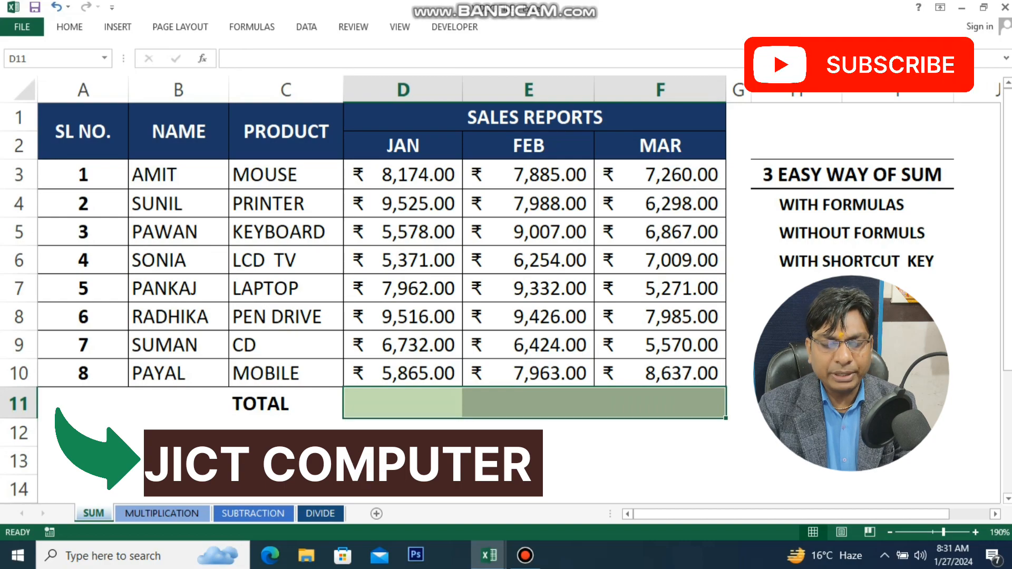
pyautogui.hotkey('shift', 'Left')
pyautogui.hotkey('shift', 'Left')
pyautogui.hotkey('shift', 'Right')
pyautogui.hotkey('shift', 'Right')
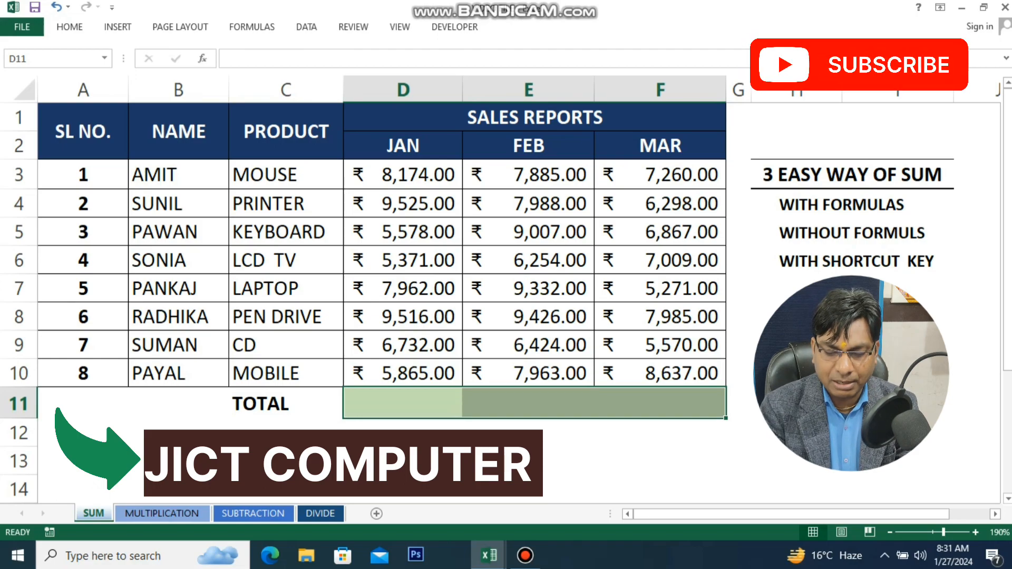
pyautogui.hotkey('alt', '=')
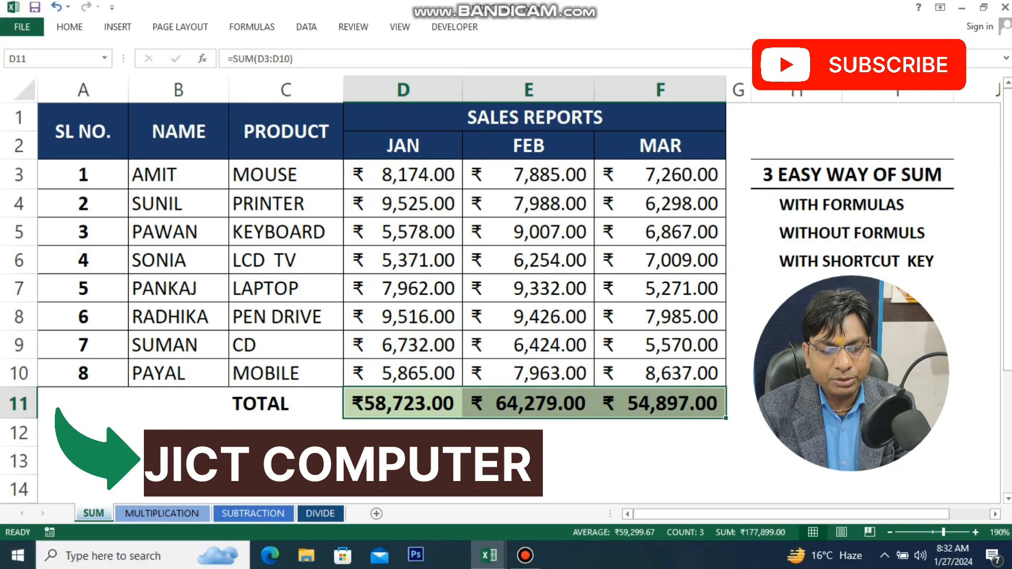
# On the MULTIPLICATION sheet, calculate the mouse total in F3 with the formula =D3*E3.
pyautogui.click(162, 513)
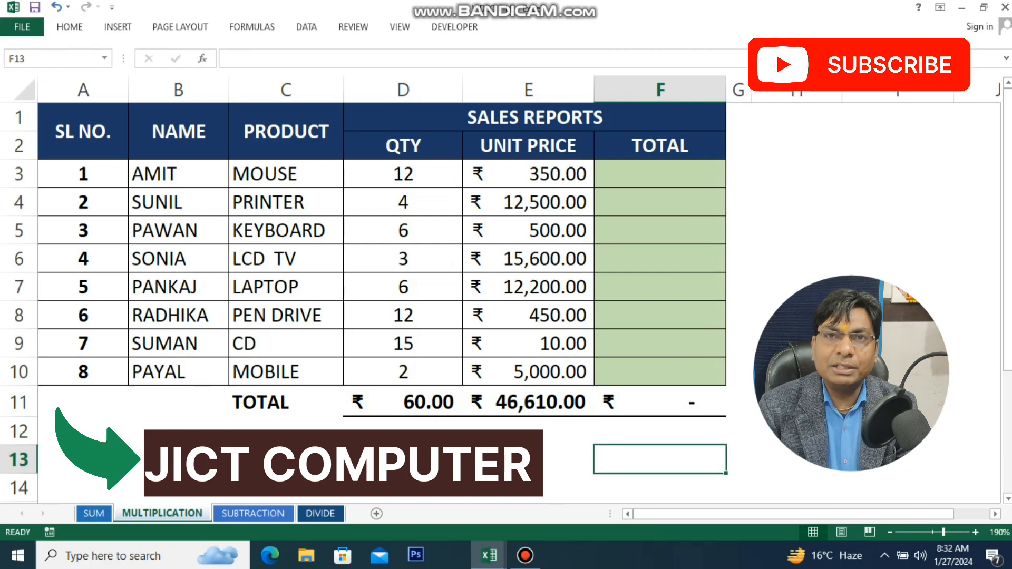
pyautogui.click(660, 174)
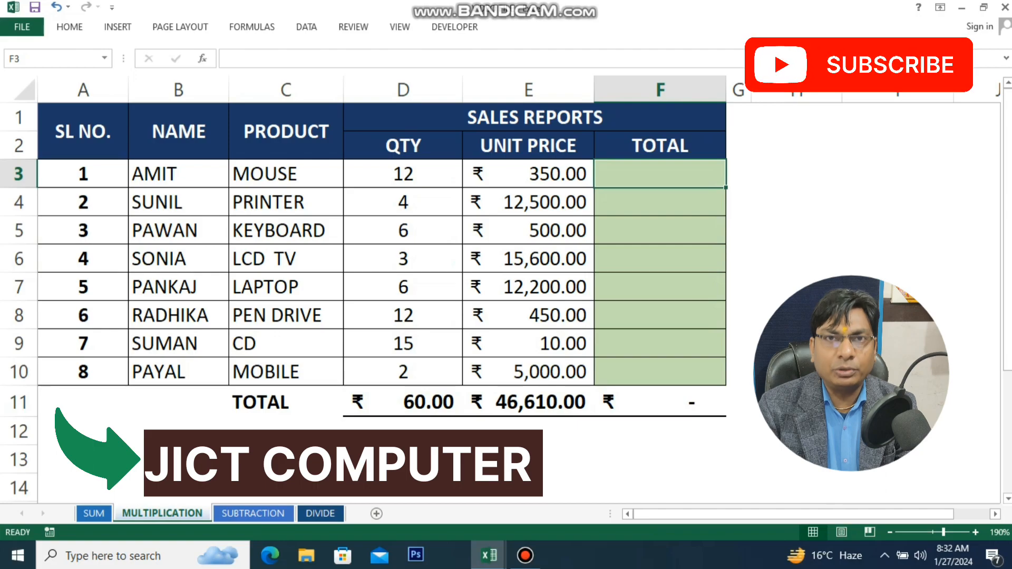
pyautogui.write('=')
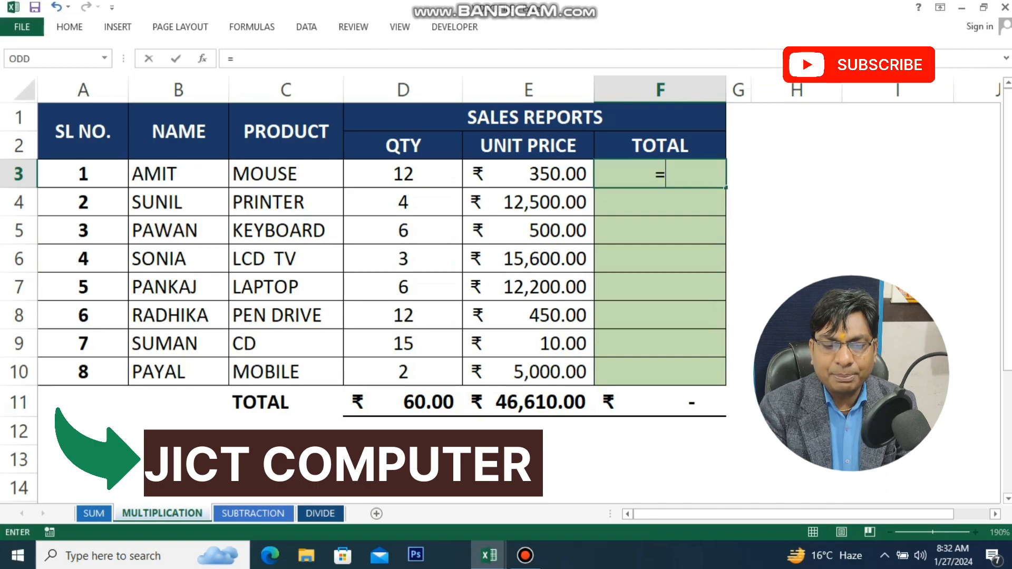
pyautogui.click(403, 174)
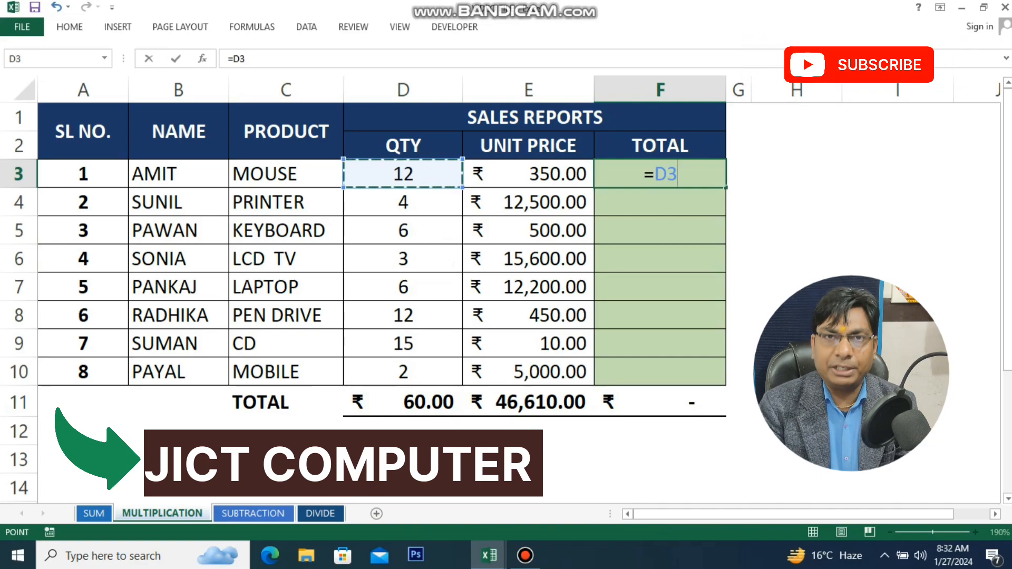
pyautogui.write('*')
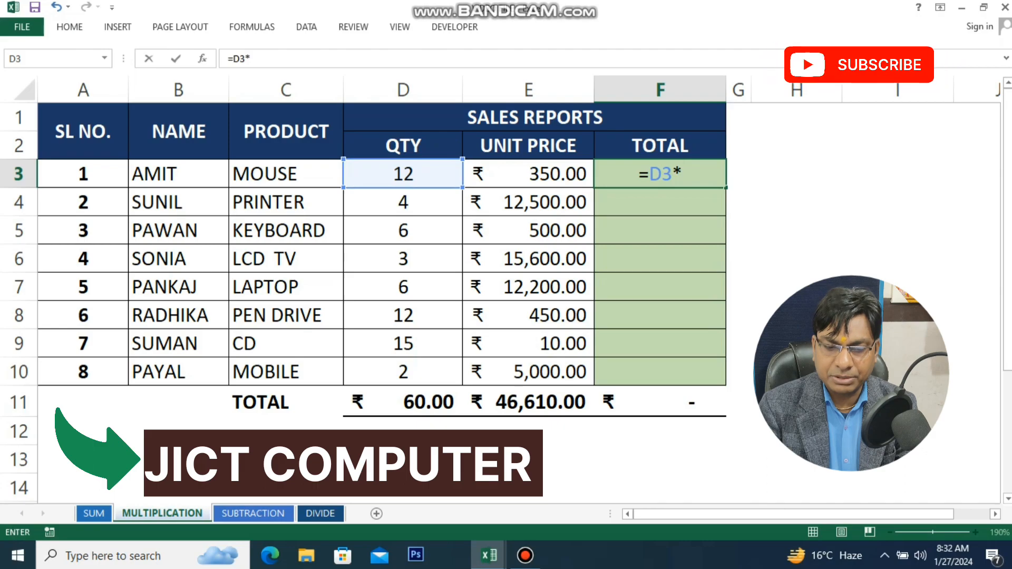
pyautogui.click(529, 174)
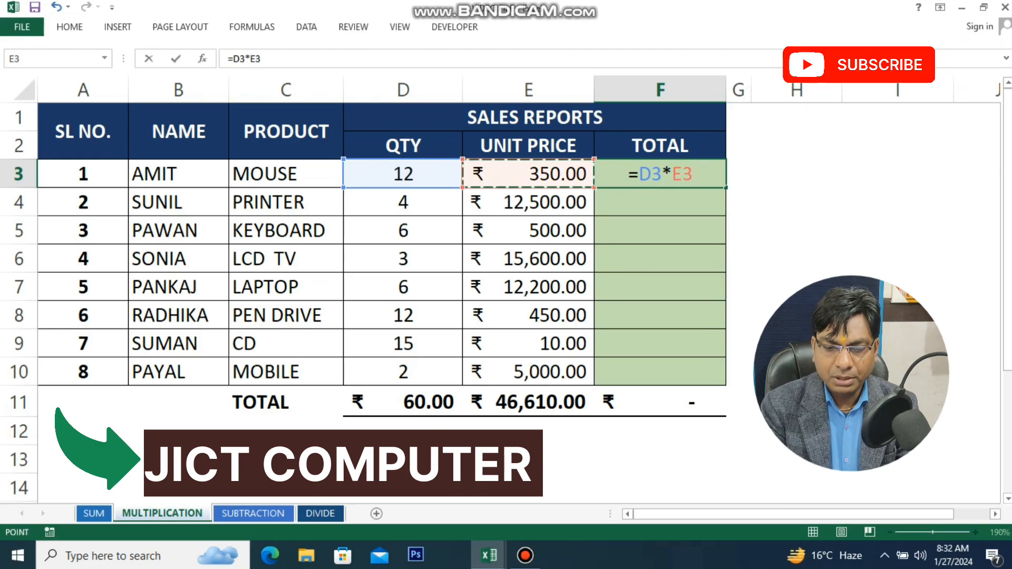
pyautogui.press('Return')
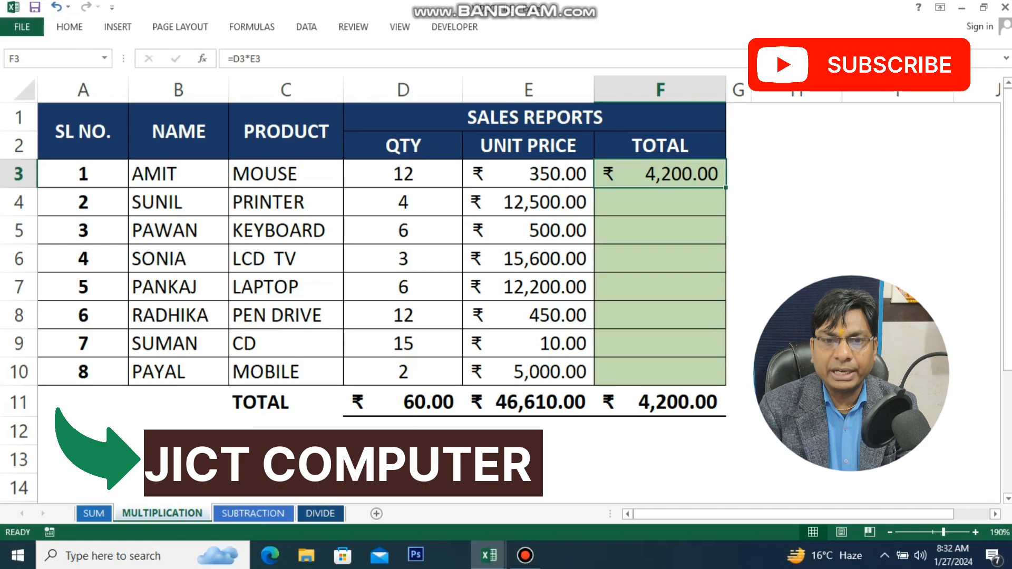
# Copy the total formula in F3 to F4:F10 for the remaining products.
pyautogui.hotkey('ctrl', 'c')
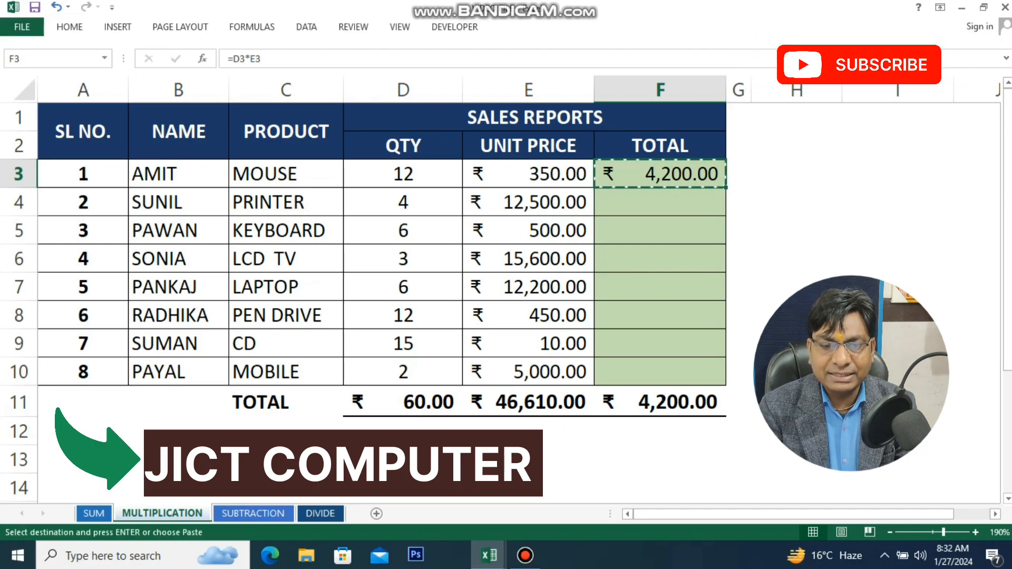
pyautogui.press('Down')
pyautogui.hotkey('shift', 'Down')
pyautogui.hotkey('shift', 'Down')
pyautogui.hotkey('shift', 'Down')
pyautogui.hotkey('shift', 'Down')
pyautogui.hotkey('shift', 'Down')
pyautogui.hotkey('shift', 'Down')
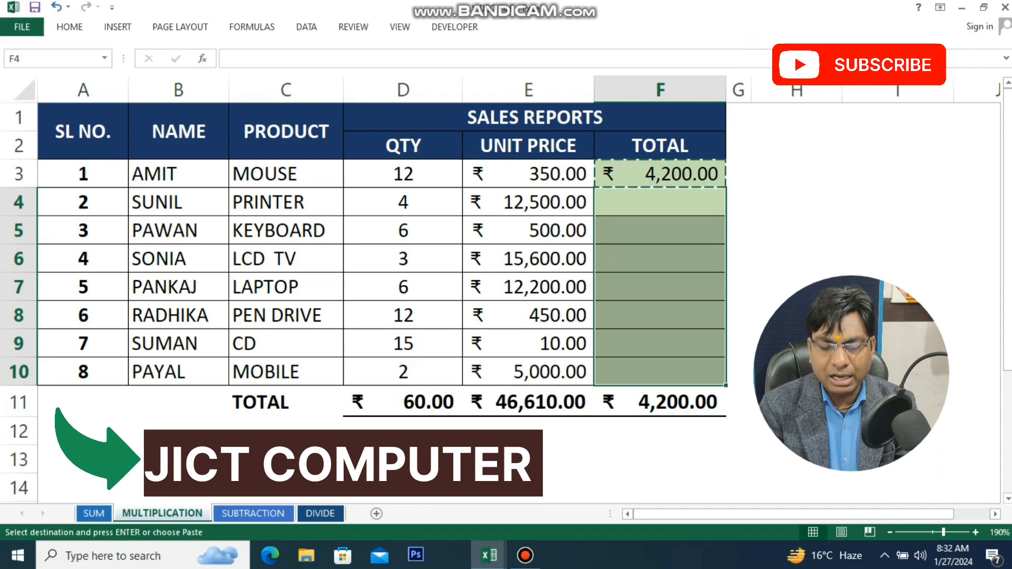
pyautogui.hotkey('ctrl', 'v')
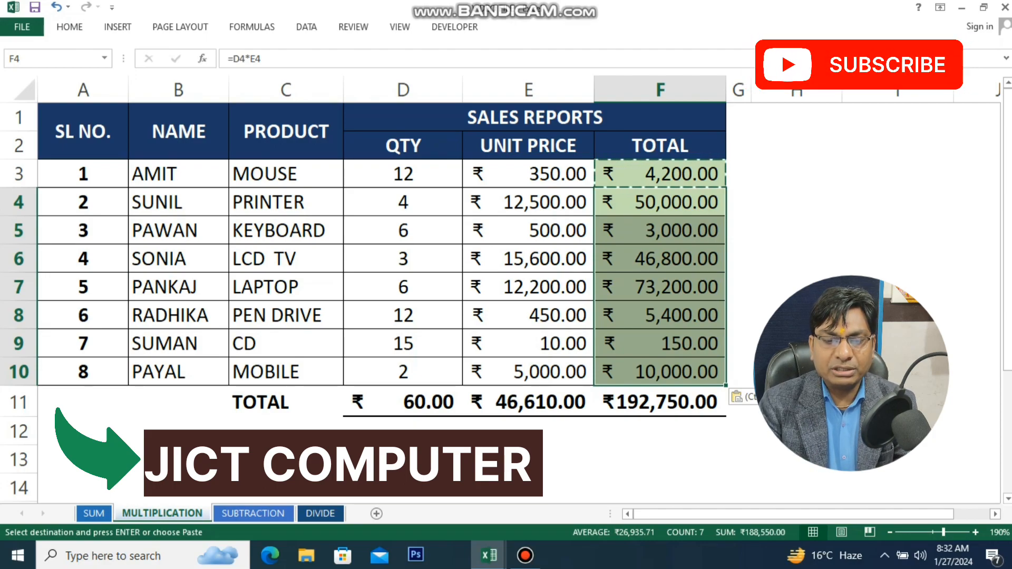
# Open the empty cell H4 beside the multiplication table for editing.
pyautogui.doubleClick(797, 202)
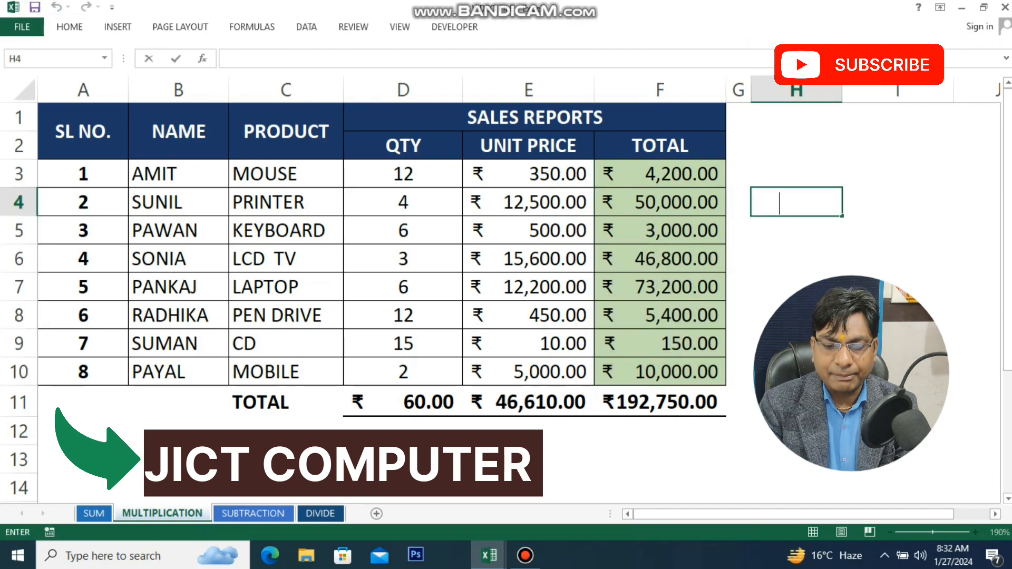